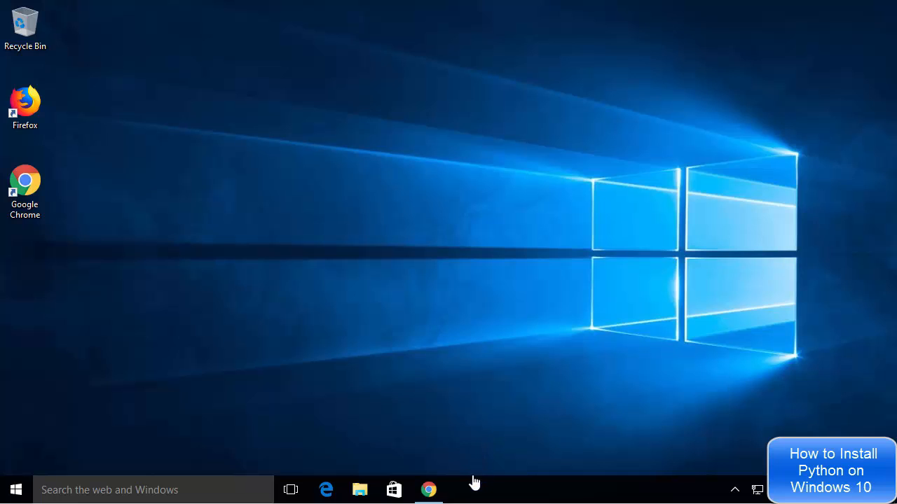
# - Switch to Chrome, go to the python.org website from the search results and open the Python 3.7.0 release page
pyautogui.click(429, 491)
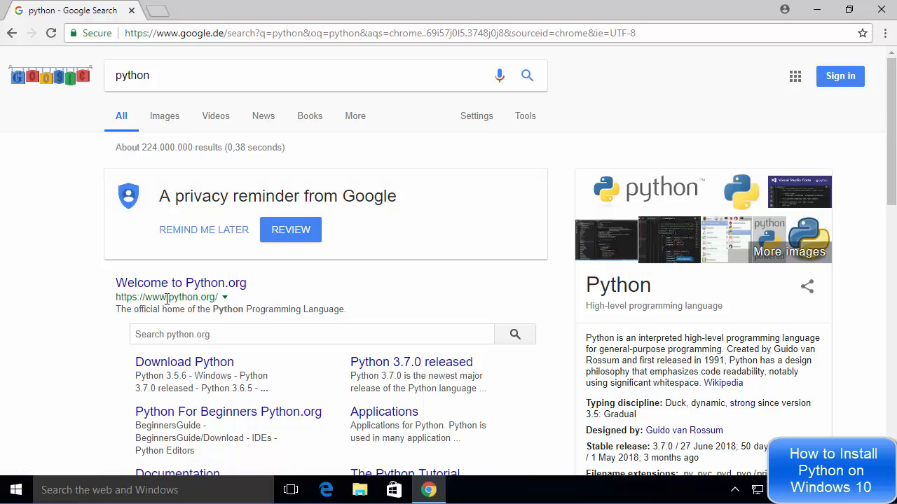
pyautogui.click(189, 289)
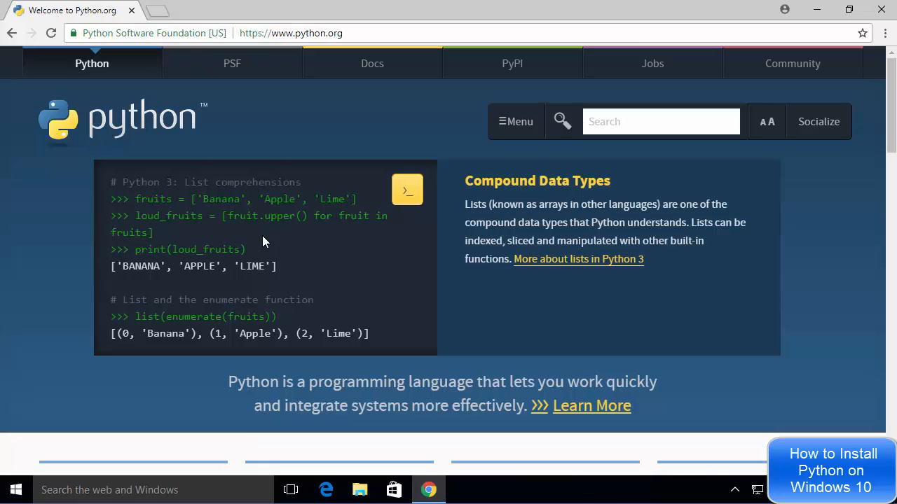
pyautogui.scroll(-3, 263, 236)
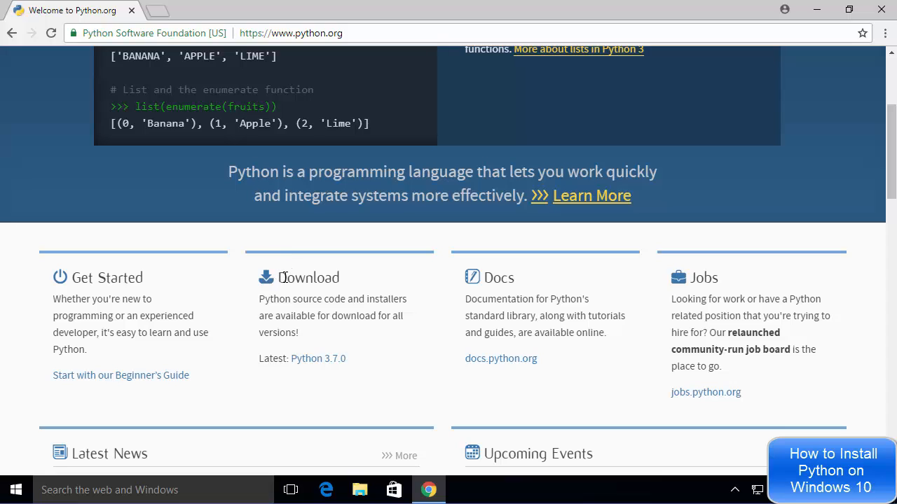
pyautogui.click(307, 367)
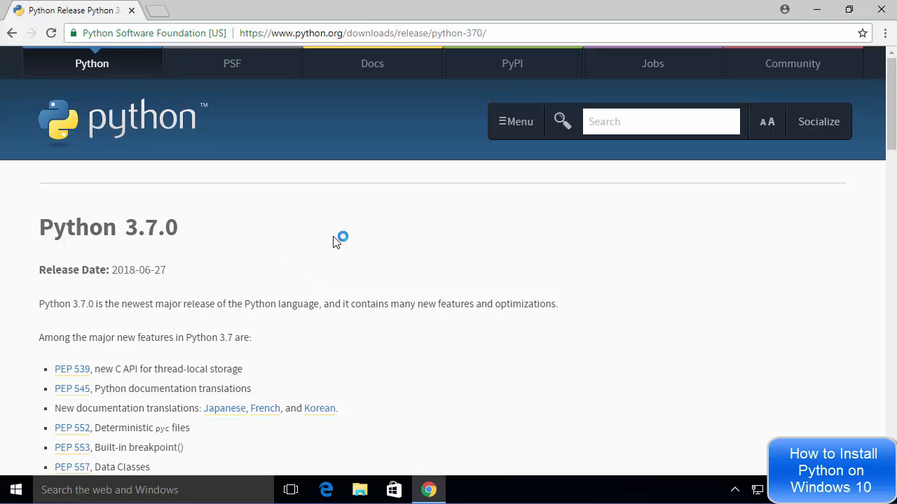
# - Download the Windows x86-64 executable installer from the release's Files table and launch python-3.7.0-amd64.exe
pyautogui.scroll(-10, 335, 243)
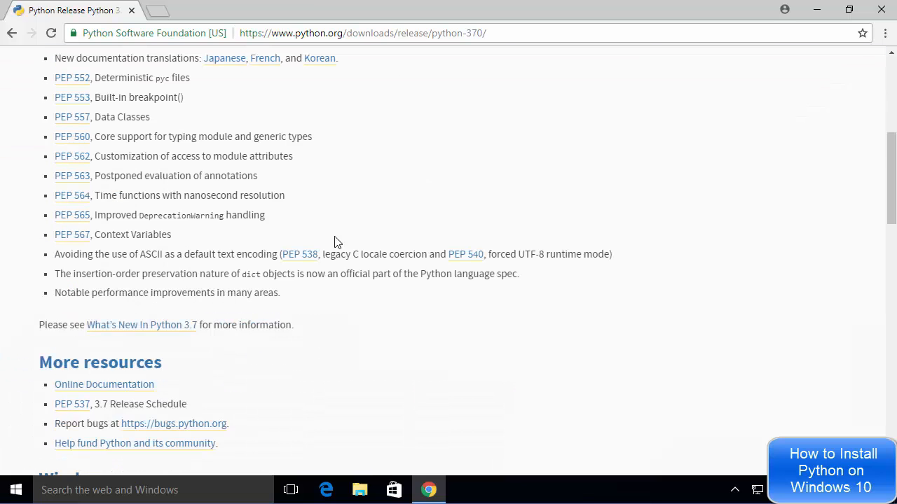
pyautogui.scroll(-4, 335, 242)
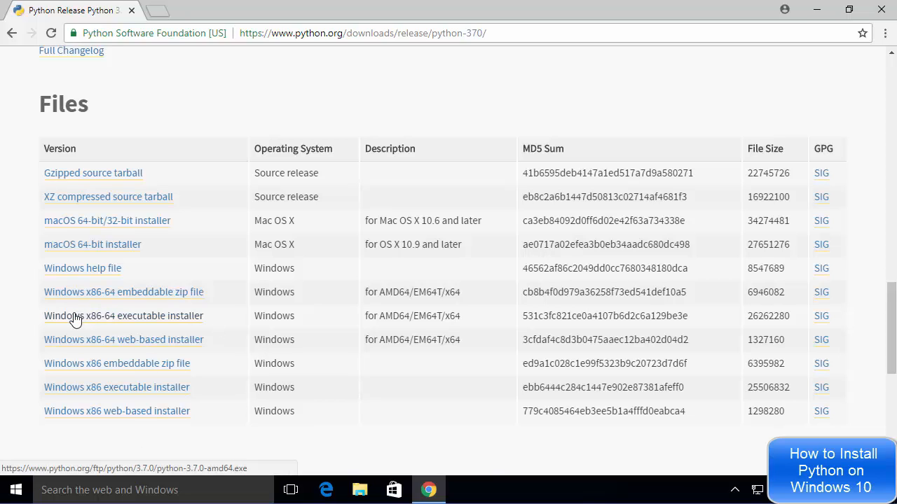
pyautogui.click(125, 321)
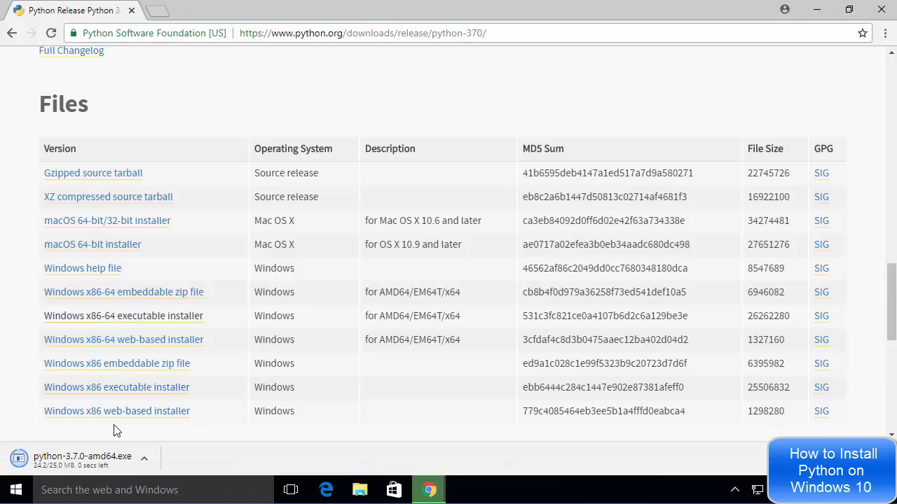
pyautogui.click(100, 462)
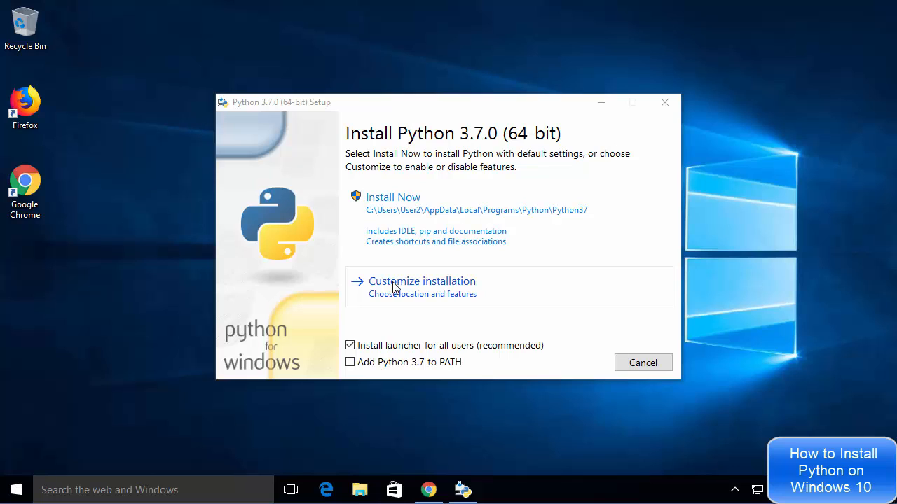
# - Enable adding Python 3.7 to PATH and choose a customized installation
pyautogui.click(351, 363)
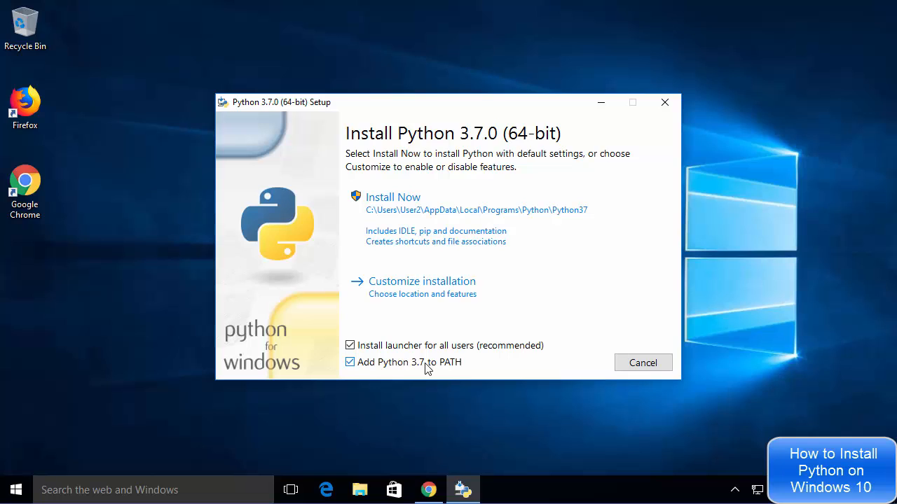
pyautogui.click(412, 295)
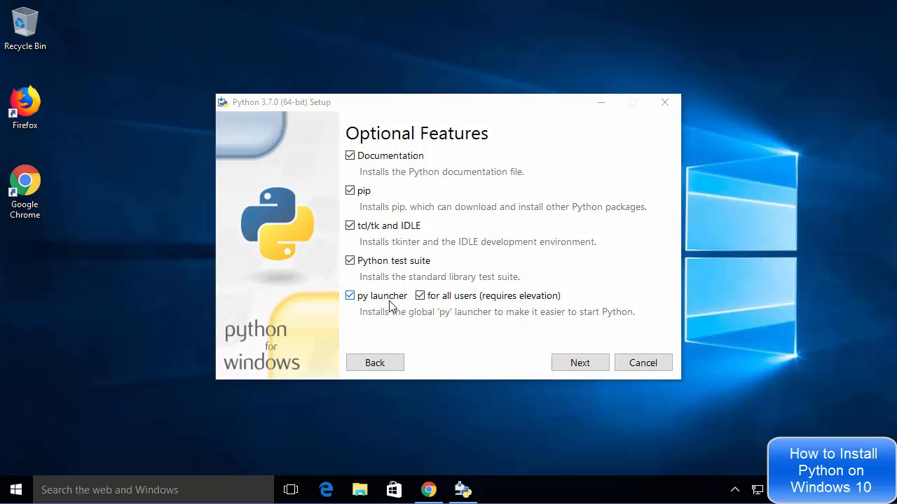
# - Accept all the preselected optional features and enable installation for all users in the advanced options
pyautogui.click(579, 363)
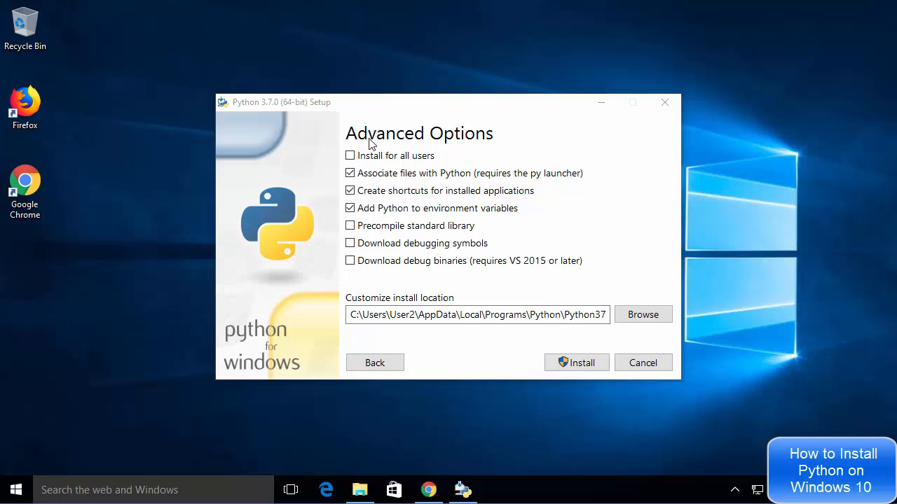
pyautogui.click(362, 197)
pyautogui.click(350, 155)
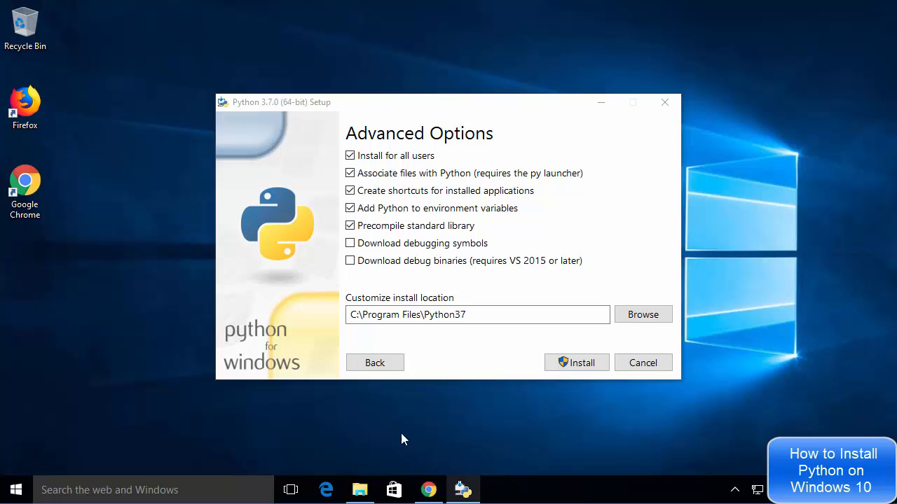
# - In File Explorer, create a folder named Python on Local Disk (C:) and return to the Python setup
pyautogui.click(359, 490)
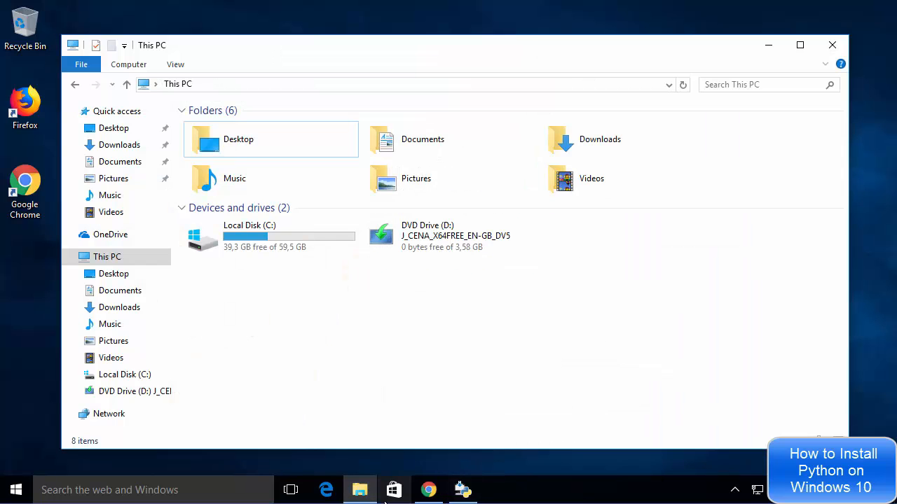
pyautogui.click(271, 245)
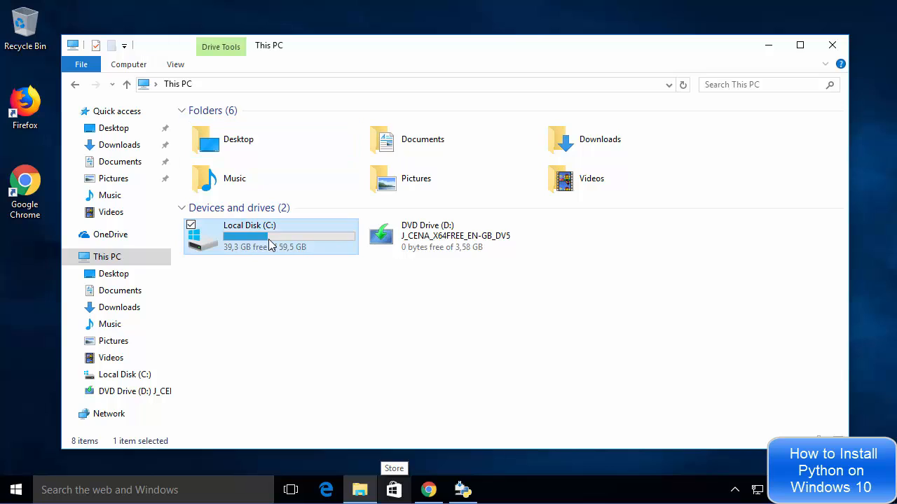
pyautogui.doubleClick(269, 239)
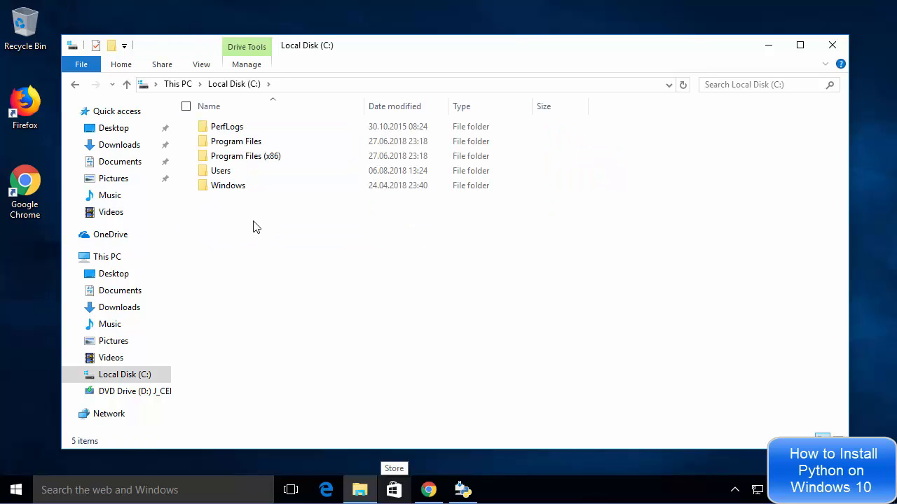
pyautogui.rightClick(255, 226)
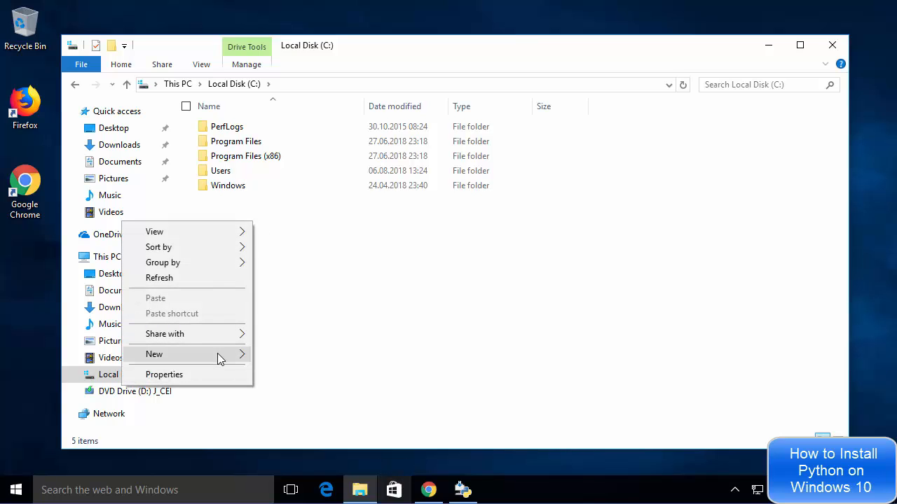
pyautogui.moveTo(220, 358)
pyautogui.click(58, 355)
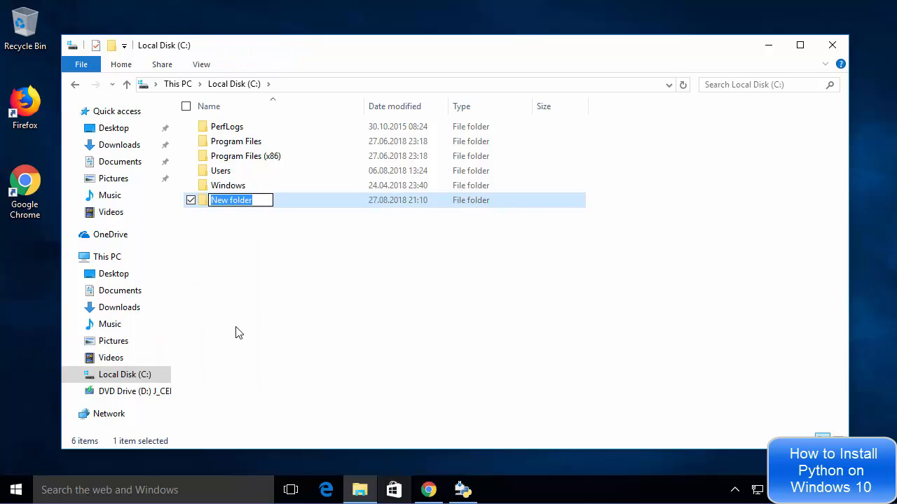
pyautogui.write('Py')
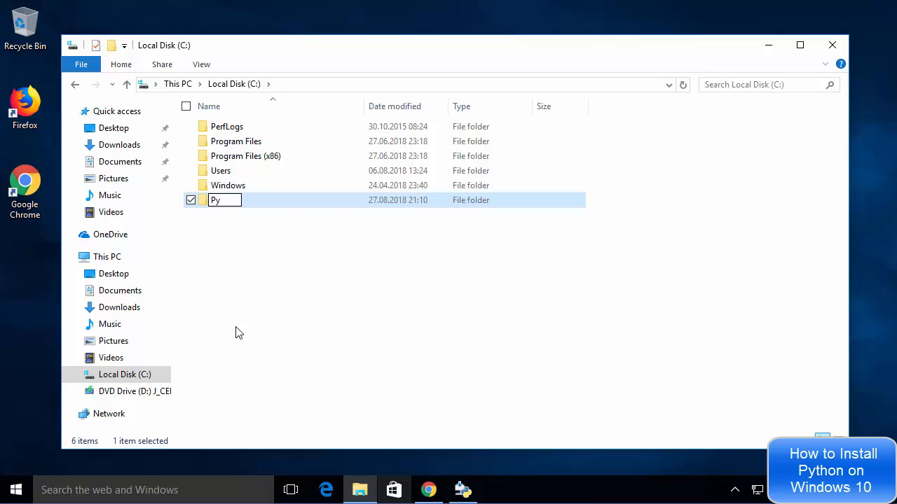
pyautogui.write('thon')
pyautogui.hotkey('ctrl', 'a')
pyautogui.press('Return')
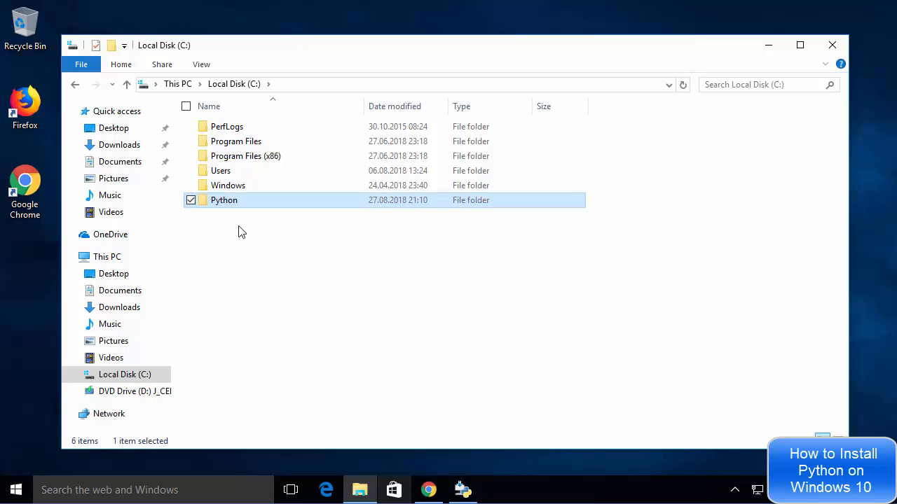
pyautogui.click(768, 45)
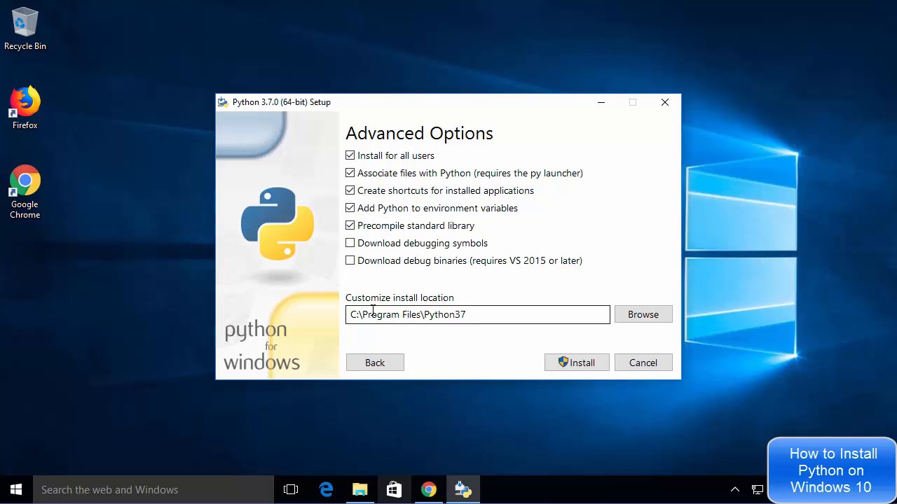
# - Set the install location to C:\Python\Python37
pyautogui.moveTo(362, 315); pyautogui.dragTo(420, 316)
pyautogui.write('Python')
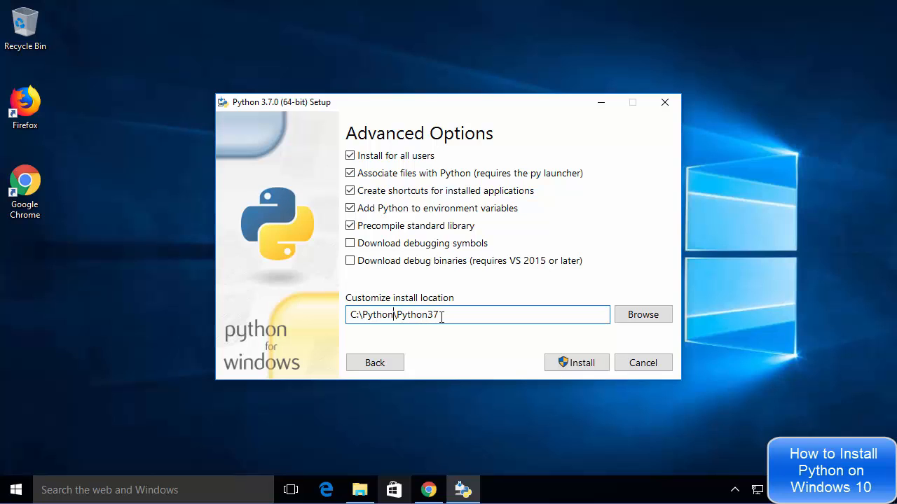
pyautogui.moveTo(441, 316); pyautogui.dragTo(431, 316)
pyautogui.click(452, 315)
pyautogui.moveTo(451, 314); pyautogui.dragTo(352, 314)
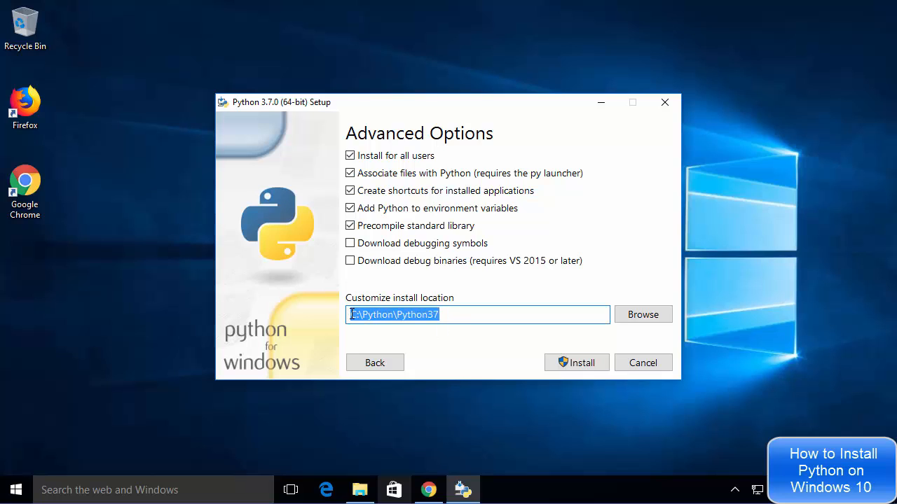
# - Install Python 3.7.0 with the chosen options and close the setup once it completes
pyautogui.click(566, 364)
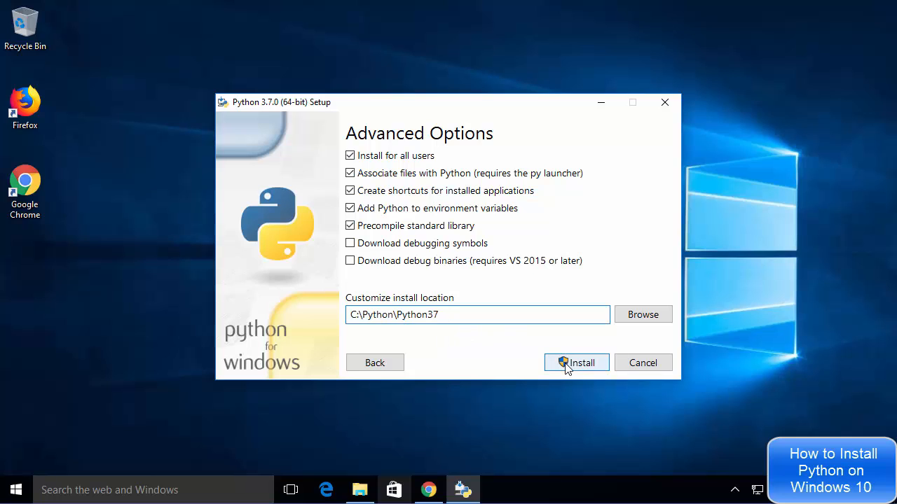
pyautogui.click(566, 364)
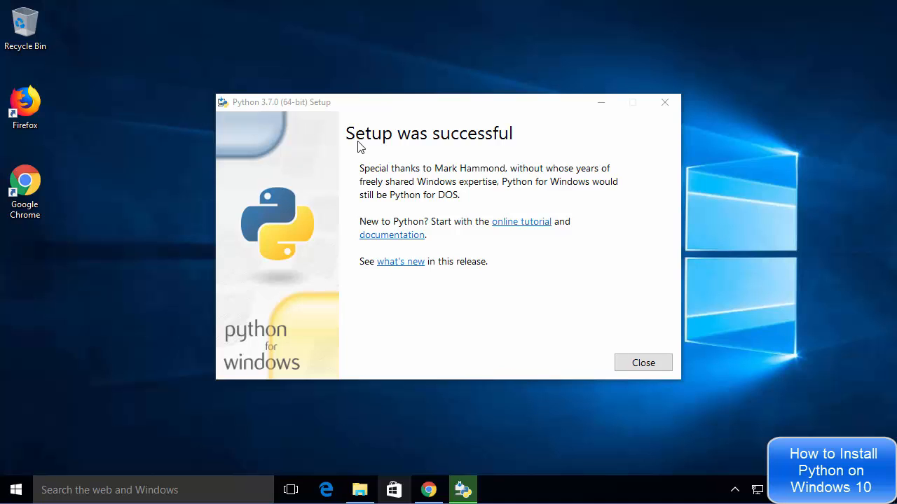
pyautogui.click(625, 364)
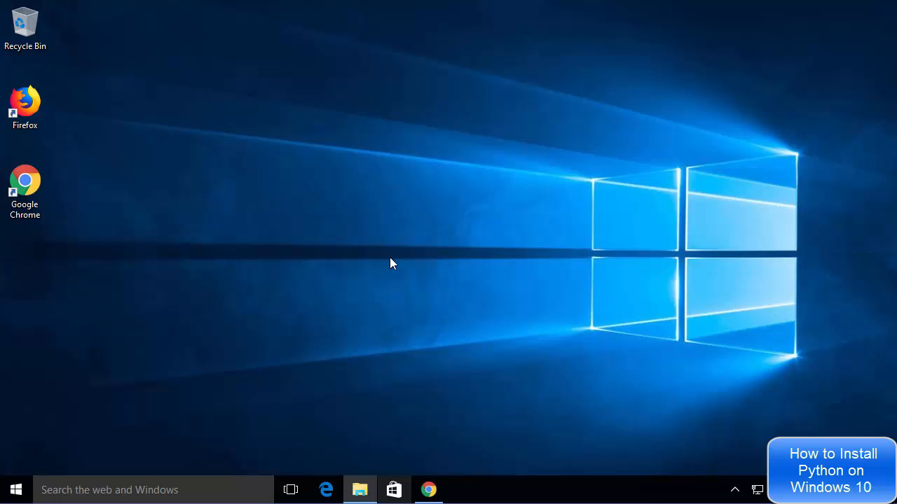
# - Search Windows for "python" and open the Python 3.7 (64-bit) console, placing its window nearer the middle of the desktop
pyautogui.click(147, 491)
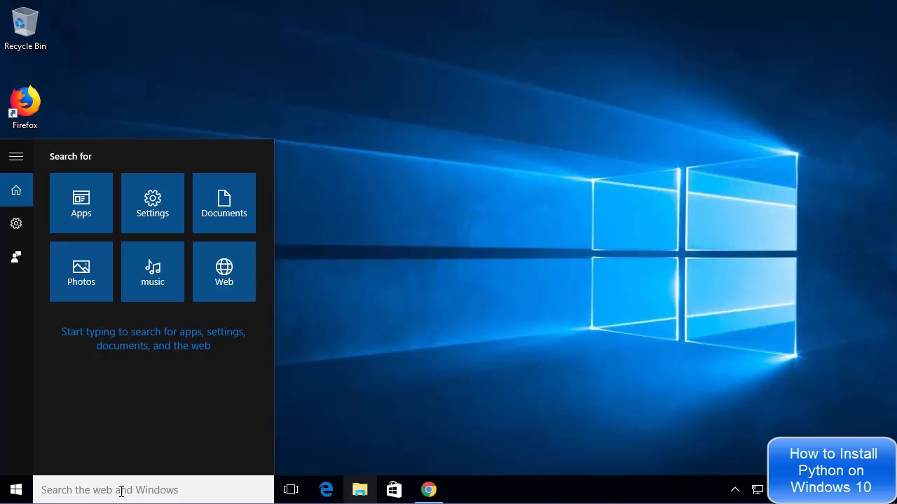
pyautogui.write('python')
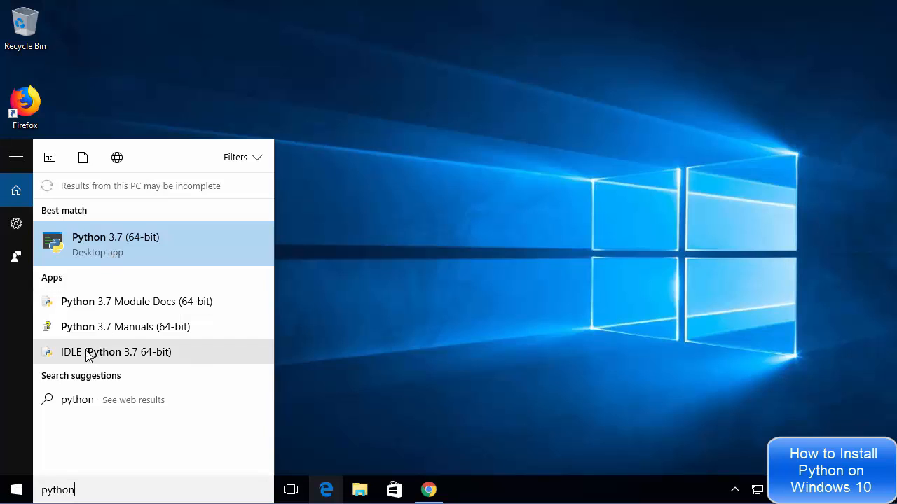
pyautogui.click(87, 242)
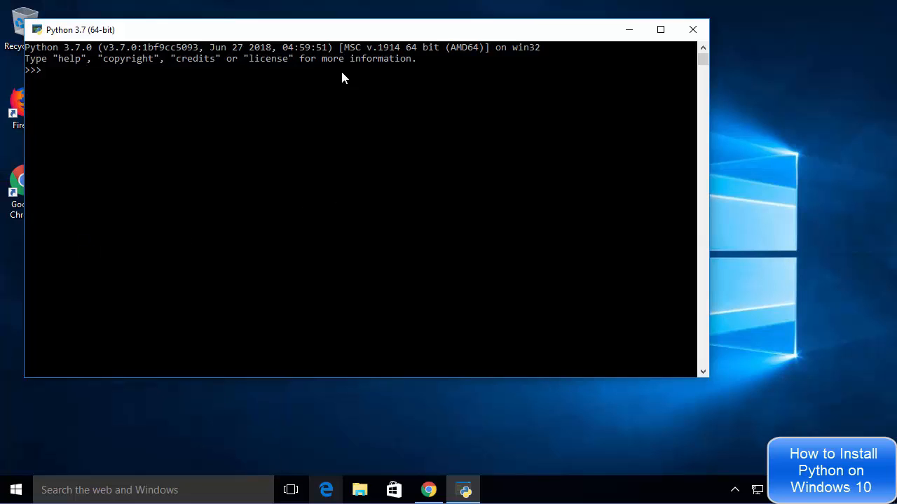
pyautogui.moveTo(337, 34); pyautogui.dragTo(425, 71)
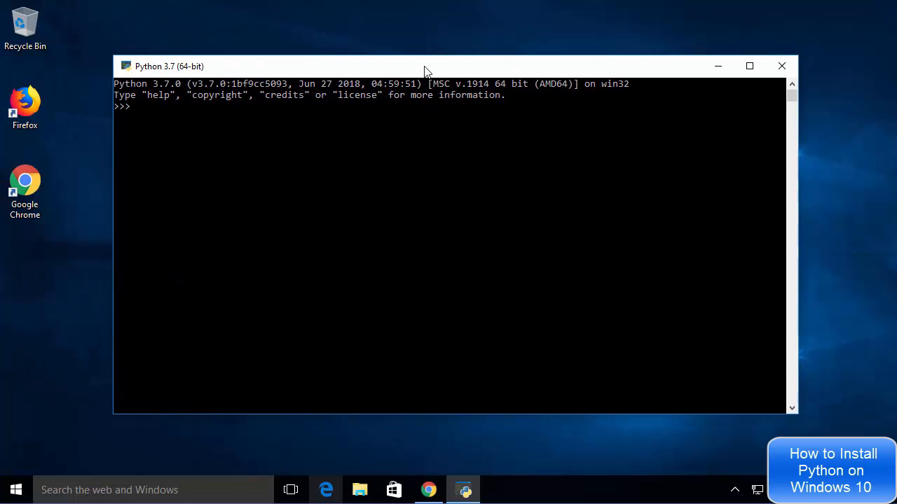
# - Run print ("Hello World") in the Python console and close the console
pyautogui.click(339, 140)
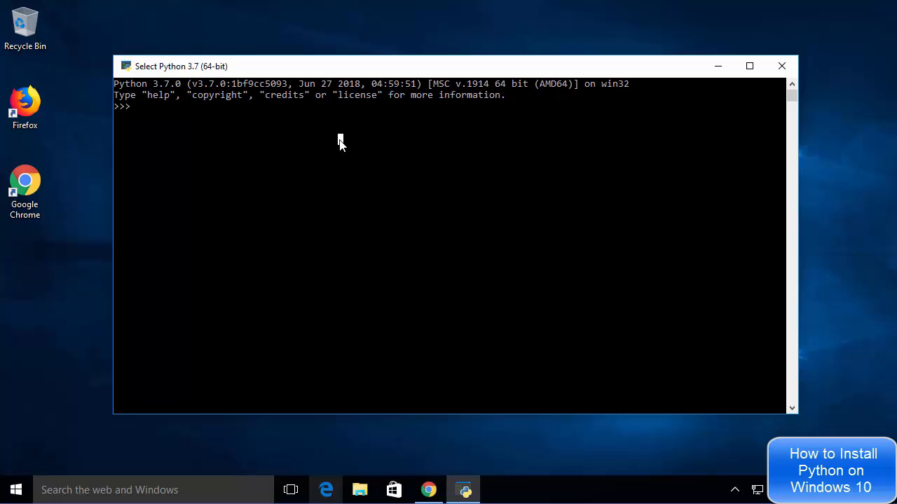
pyautogui.click(146, 106)
pyautogui.write('pri')
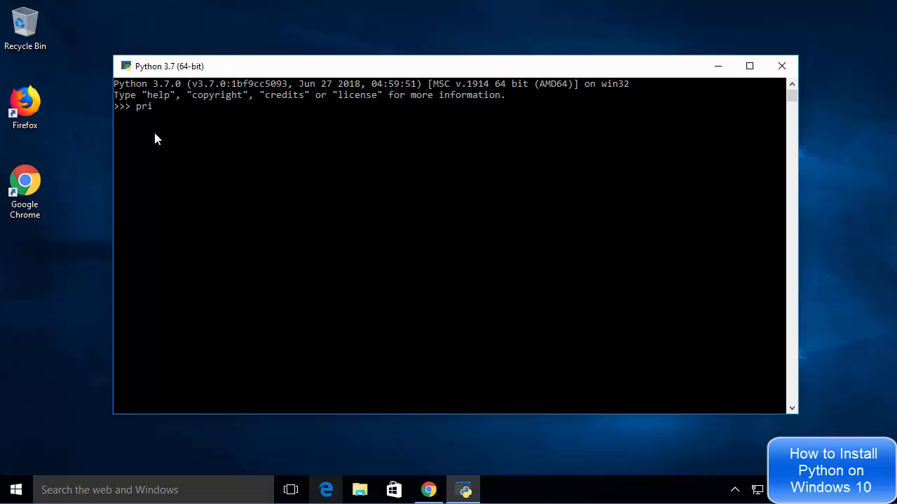
pyautogui.write('nt ()""')
pyautogui.press('Left')
pyautogui.write('Hello World')
pyautogui.press('Return')
pyautogui.click(576, 240)
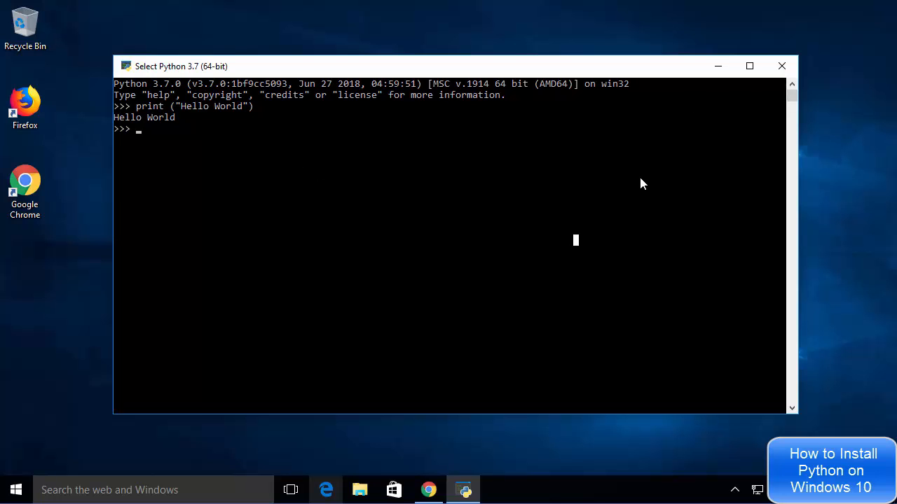
pyautogui.click(782, 66)
# - Search Windows for "python" and open IDLE (Python 3.7 64-bit)
pyautogui.click(144, 490)
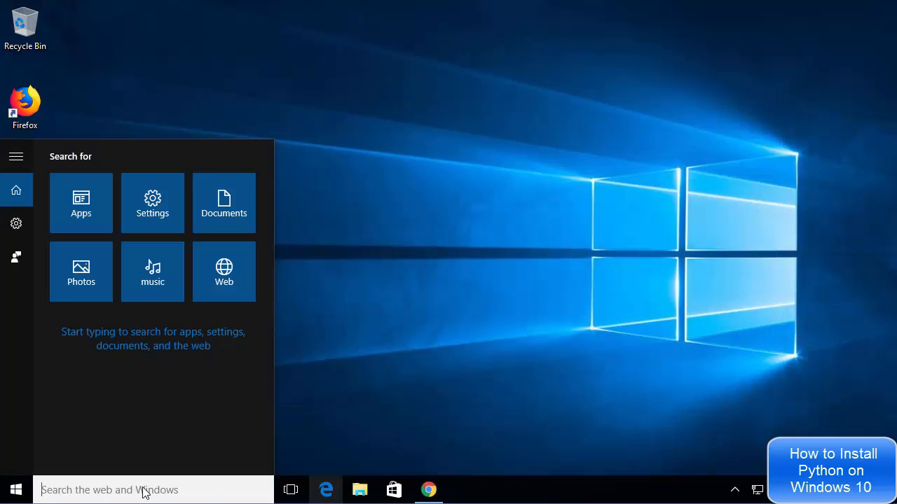
pyautogui.write('python')
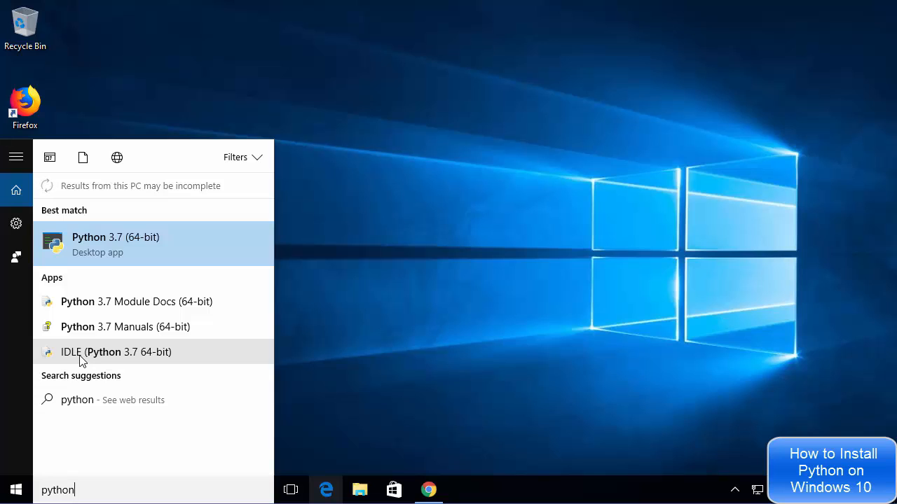
pyautogui.click(80, 356)
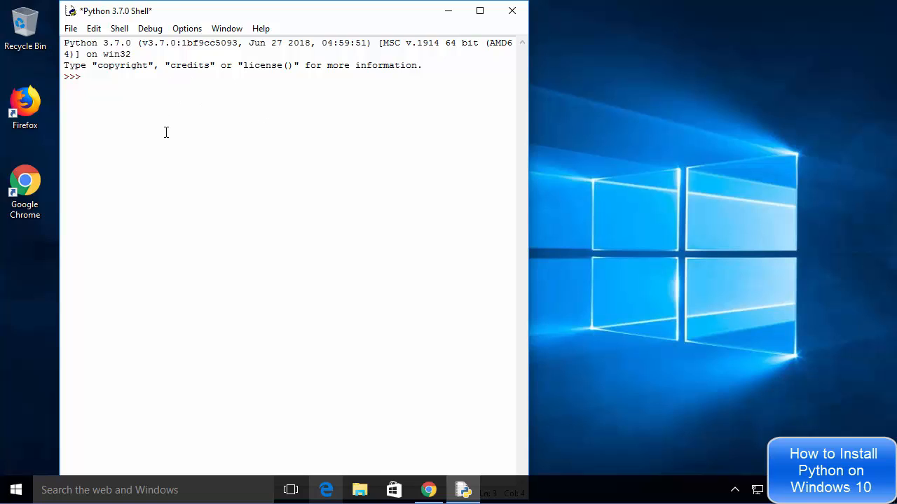
# - Run print ("Hello World") in the IDLE shell, highlight the output line and close the shell
pyautogui.write('print')
pyautogui.write(' ()')
pyautogui.write('""')
pyautogui.write('Hello ')
pyautogui.write('World')
pyautogui.press('Return')
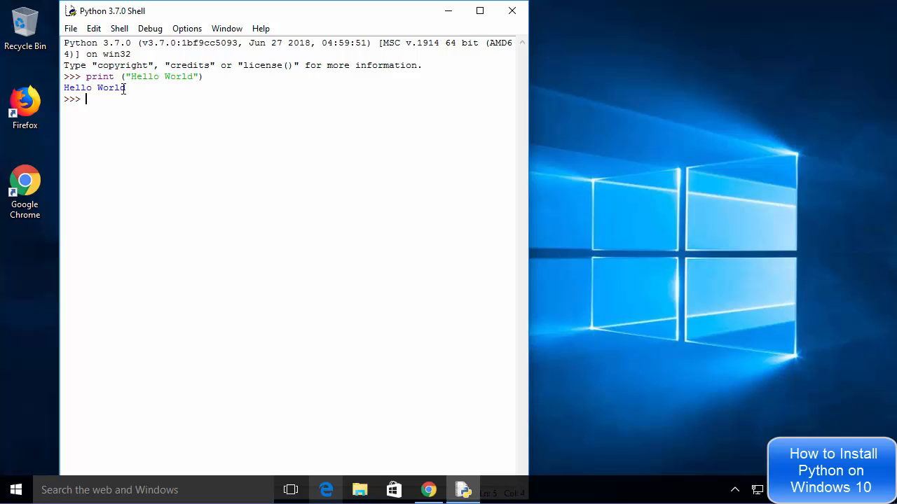
pyautogui.moveTo(127, 88); pyautogui.dragTo(65, 88)
pyautogui.click(510, 16)
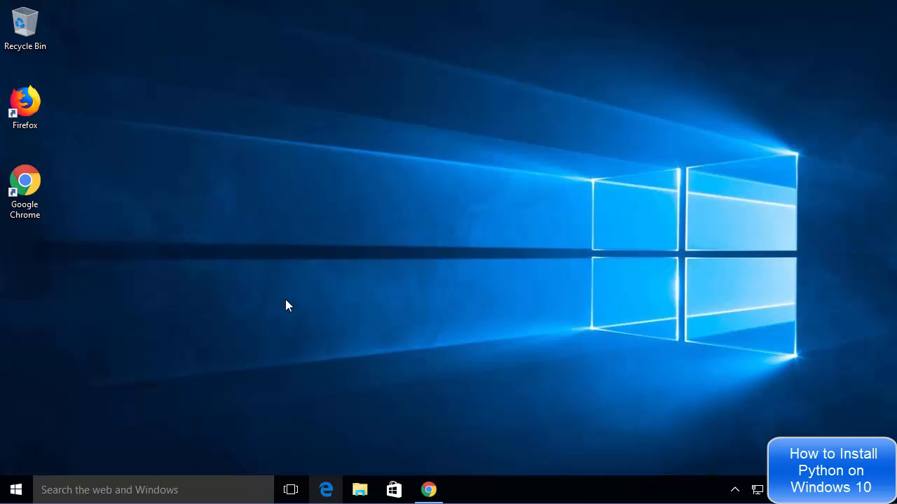
# - Open a non-administrator Command Prompt and start the Python interpreter in it with the python command
pyautogui.rightClick(20, 493)
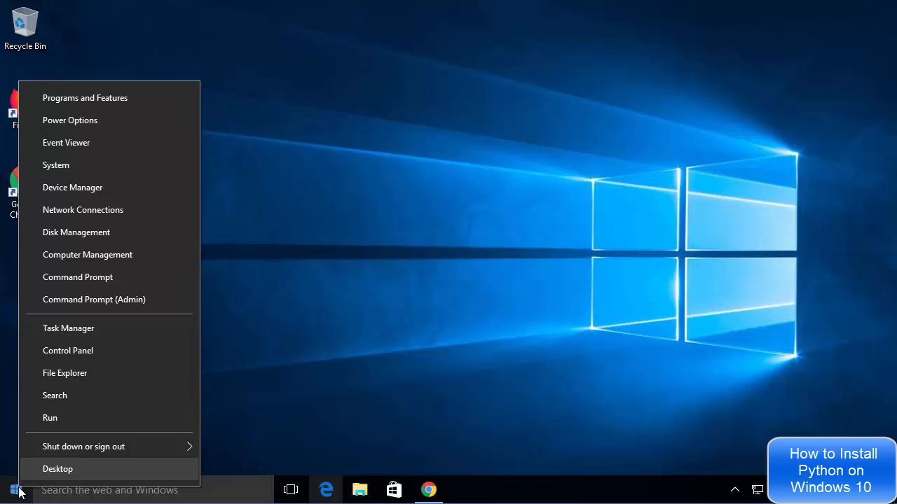
pyautogui.click(72, 278)
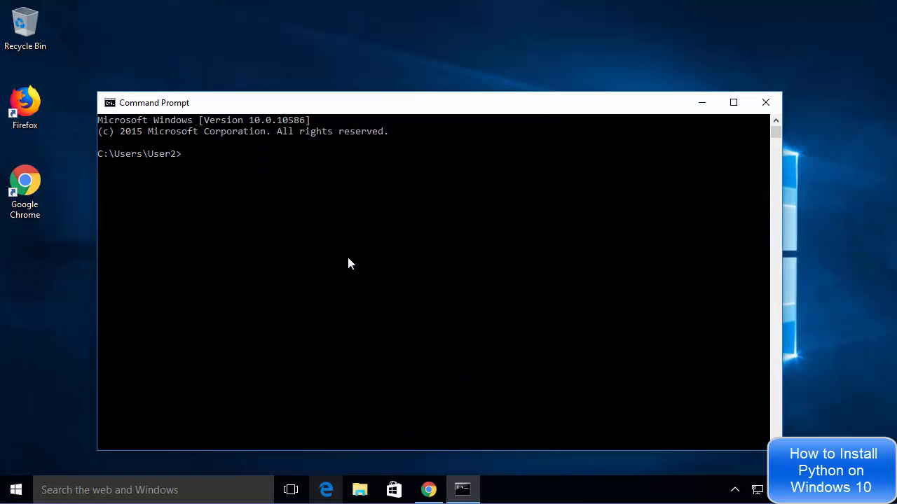
pyautogui.click(347, 257)
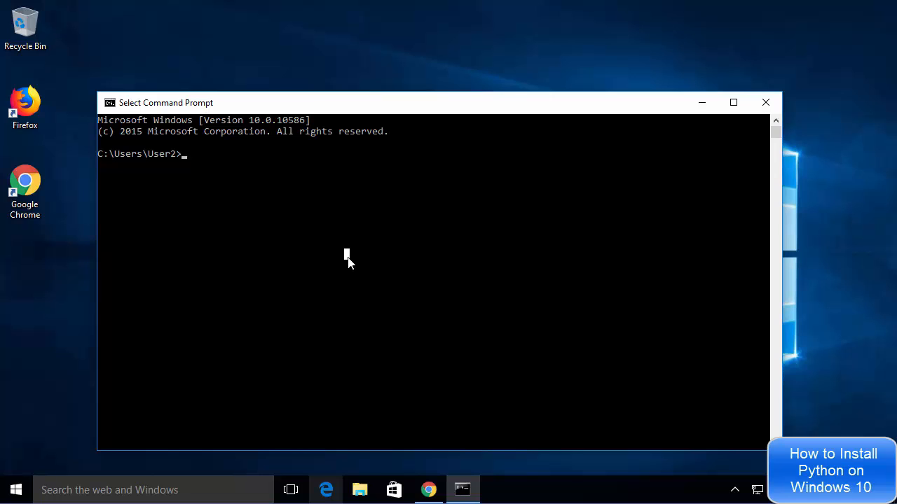
pyautogui.write('python')
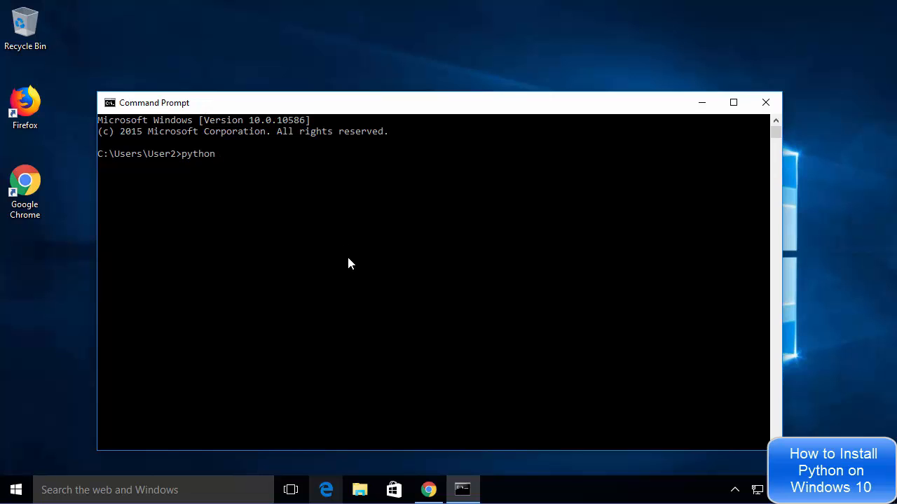
pyautogui.press('Return')
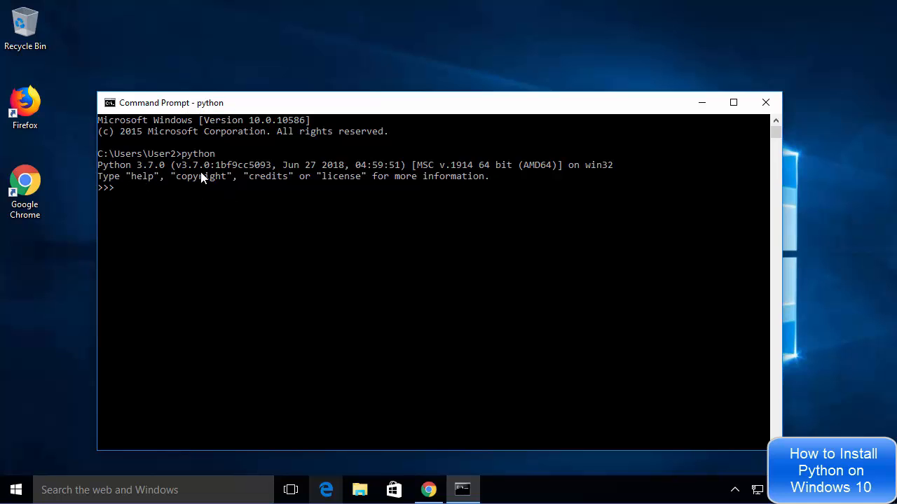
# - Run print("Hello World") in the Python interpreter inside the Command Prompt
pyautogui.click(133, 189)
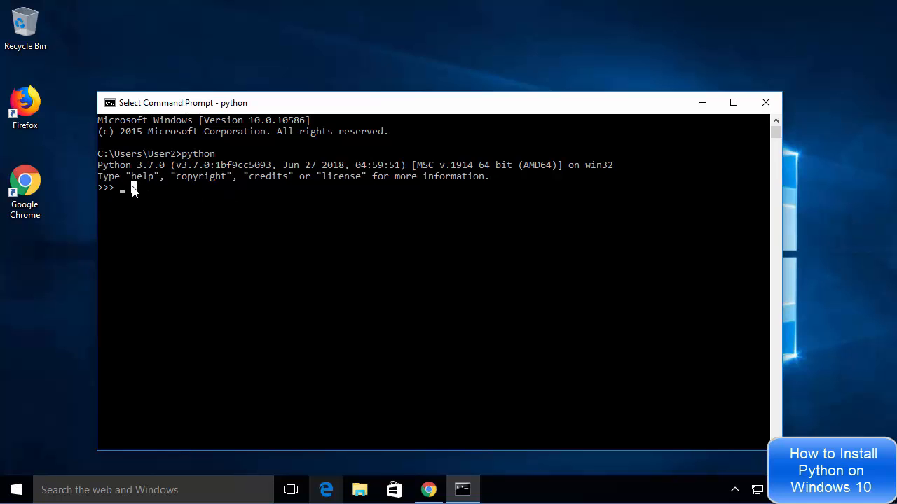
pyautogui.write('print')
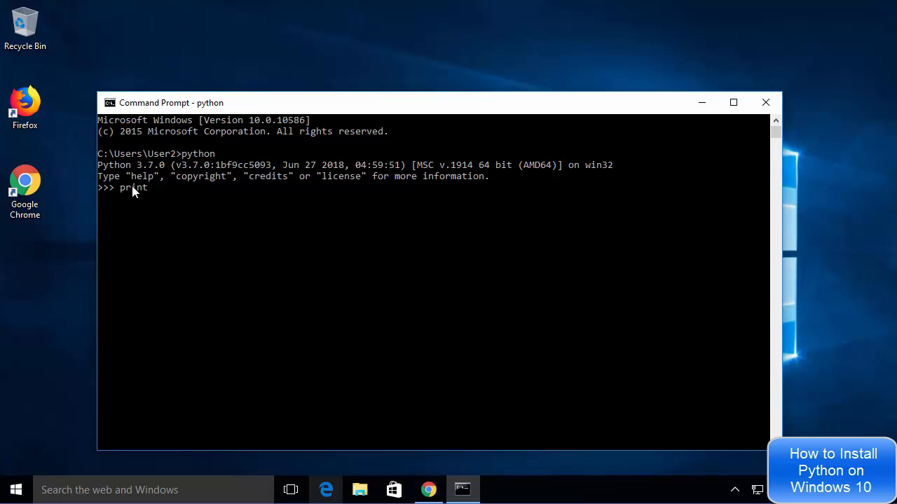
pyautogui.write('(')
pyautogui.write('"")')
pyautogui.write('Hello Wor')
pyautogui.write('ld')
pyautogui.press('Return')
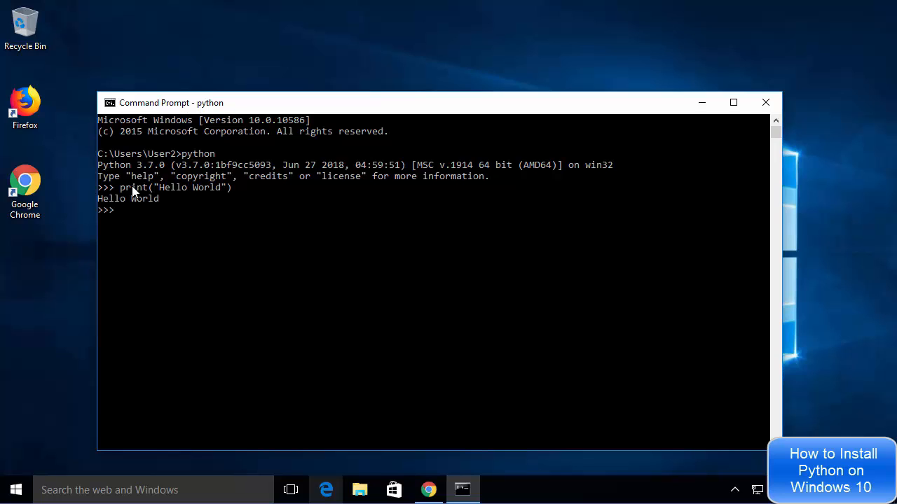